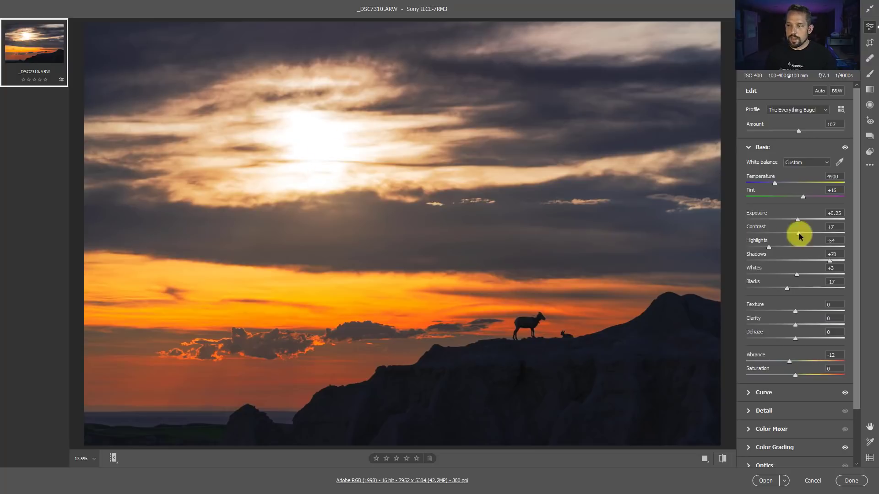
Try recovering the blown-out sun with Exposure -3.50, Highlights -96 and Whites -93, and reset the photo to its opening settings.
{"action": "left_click_drag", "start_coordinate": [797, 219], "coordinate": [762, 213]}
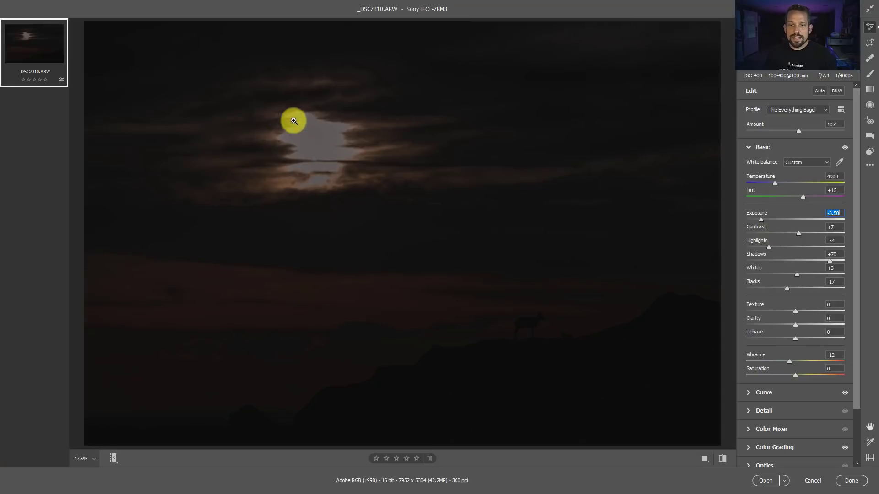
{"action": "left_click_drag", "start_coordinate": [766, 246], "coordinate": [748, 246]}
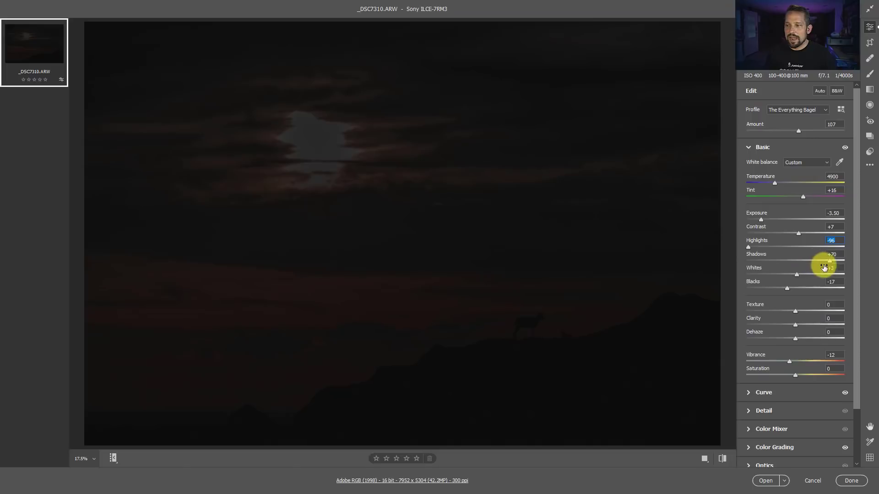
{"action": "left_click_drag", "start_coordinate": [799, 274], "coordinate": [751, 269]}
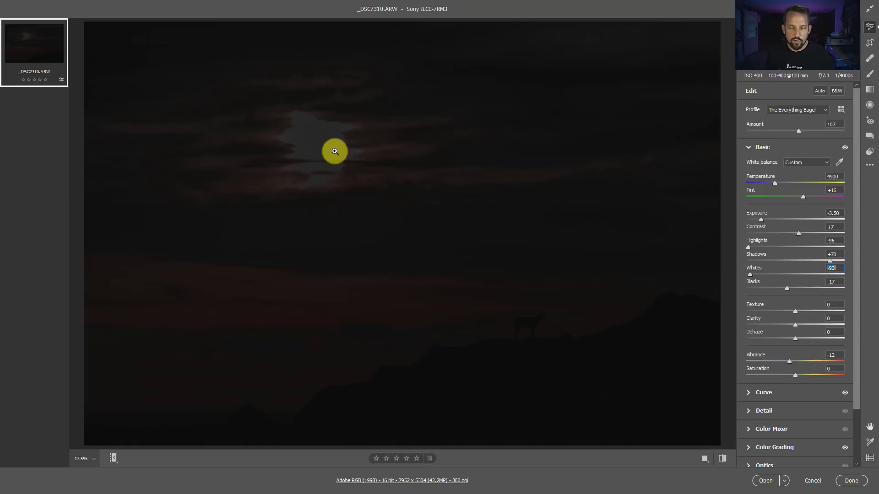
{"action": "left_click", "coordinate": [872, 168]}
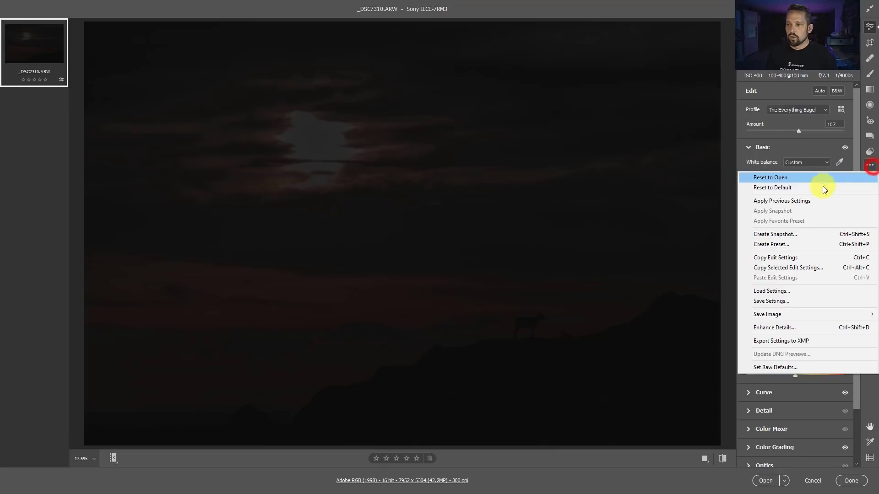
{"action": "left_click", "coordinate": [813, 181]}
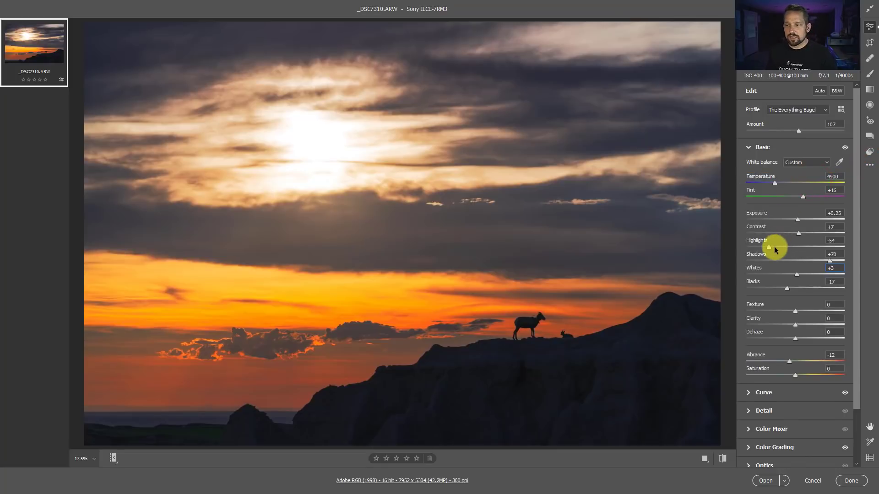
Try Highlights -100, Shadows +100, Exposure 0.00, Blacks +61 and Whites -87 on the photo, and reset it to its opening settings.
{"action": "left_click_drag", "start_coordinate": [768, 247], "coordinate": [735, 246]}
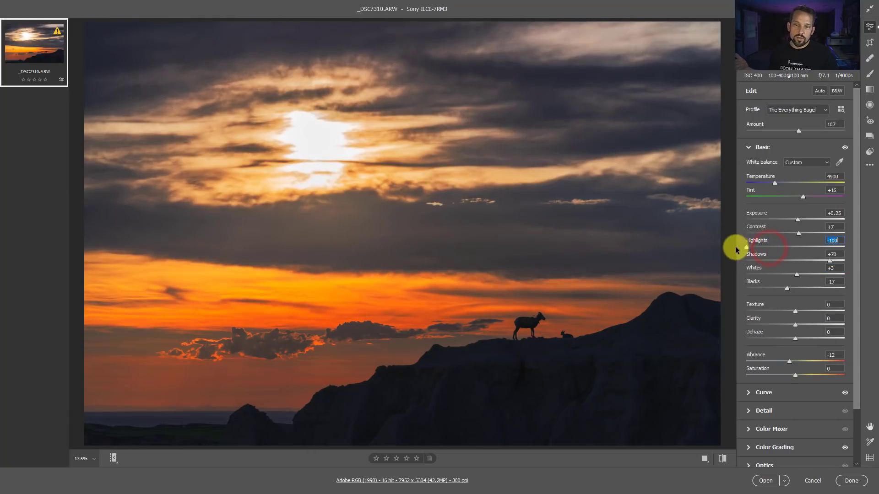
{"action": "left_click_drag", "start_coordinate": [830, 261], "coordinate": [846, 261]}
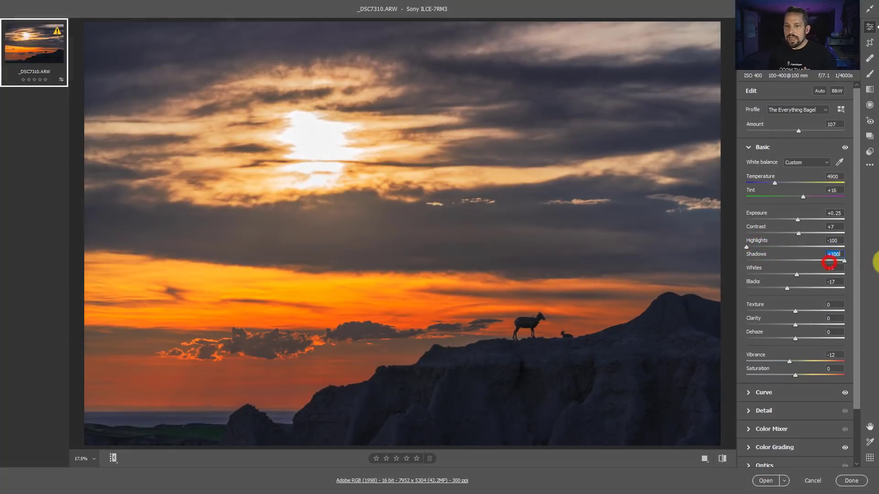
{"action": "double_click", "coordinate": [795, 220]}
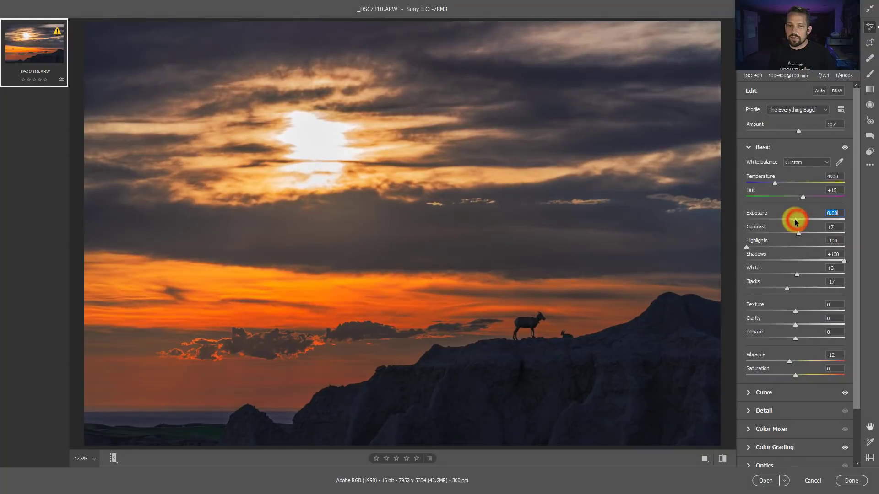
{"action": "left_click_drag", "start_coordinate": [789, 288], "coordinate": [751, 275]}
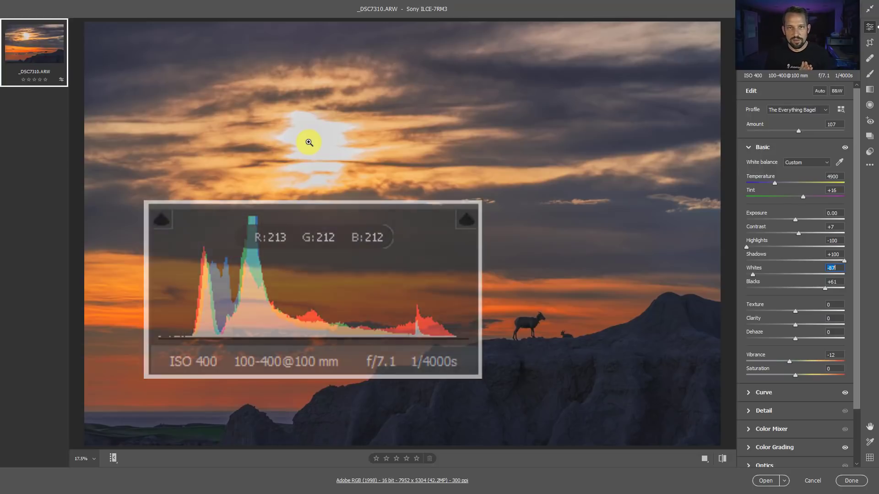
{"action": "left_click", "coordinate": [868, 165]}
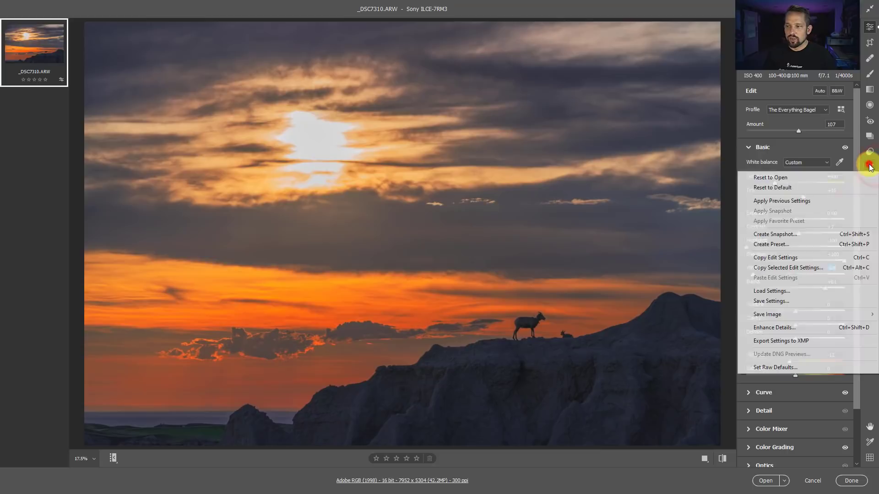
{"action": "left_click", "coordinate": [823, 180]}
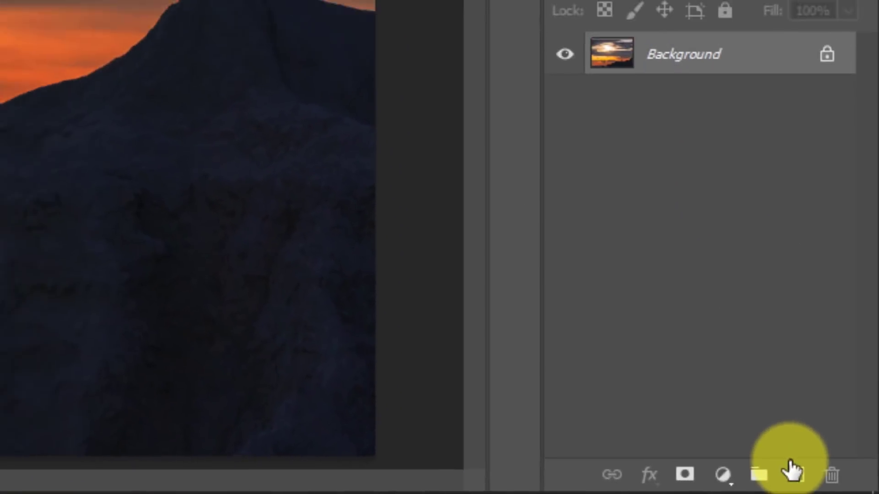
Add a blank layer named "Cloned Clouds" above the Background and activate the Clone Stamp tool.
{"action": "left_click", "coordinate": [779, 471]}
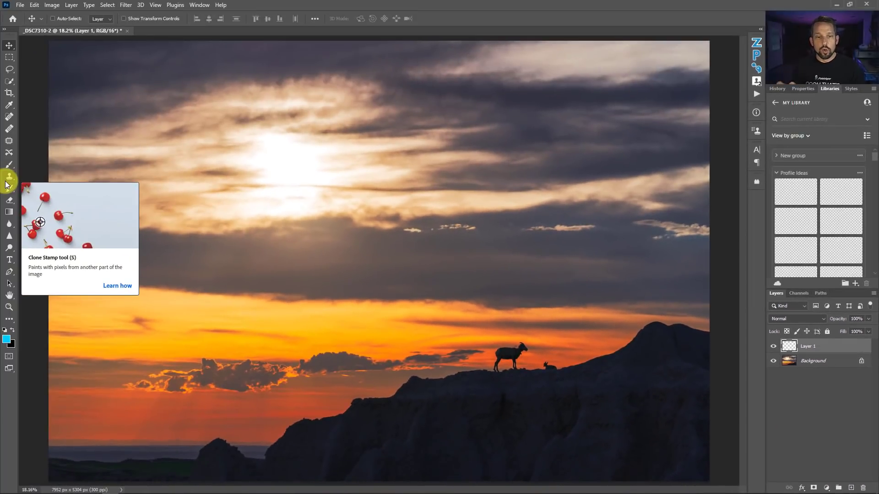
{"action": "left_click", "coordinate": [7, 179]}
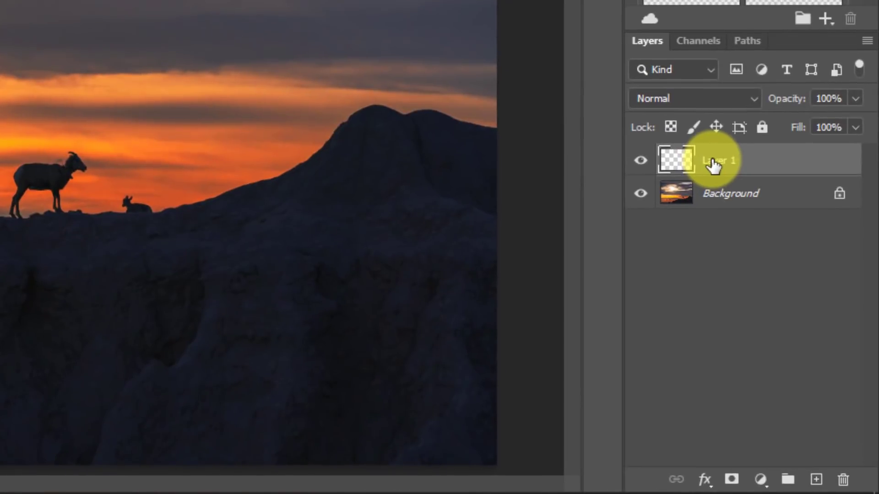
{"action": "double_click", "coordinate": [733, 205]}
{"action": "type", "text": "Cloned "}
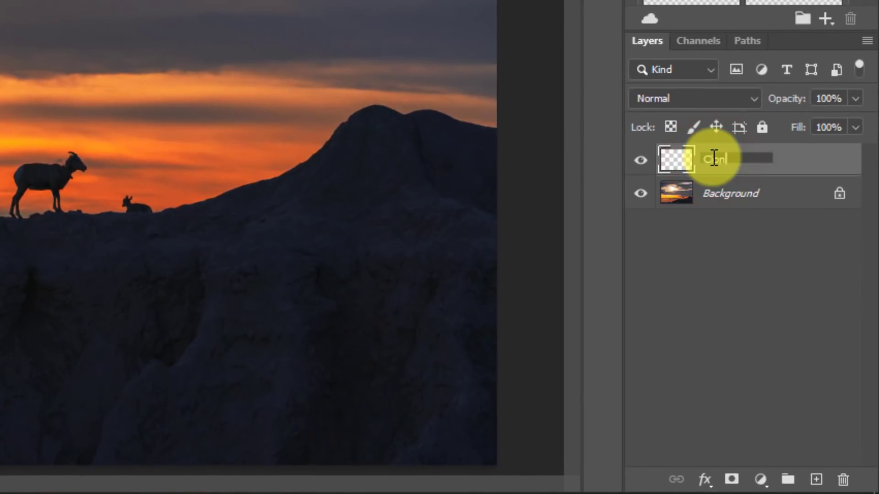
{"action": "type", "text": "Clouds"}
{"action": "left_click", "coordinate": [753, 156]}
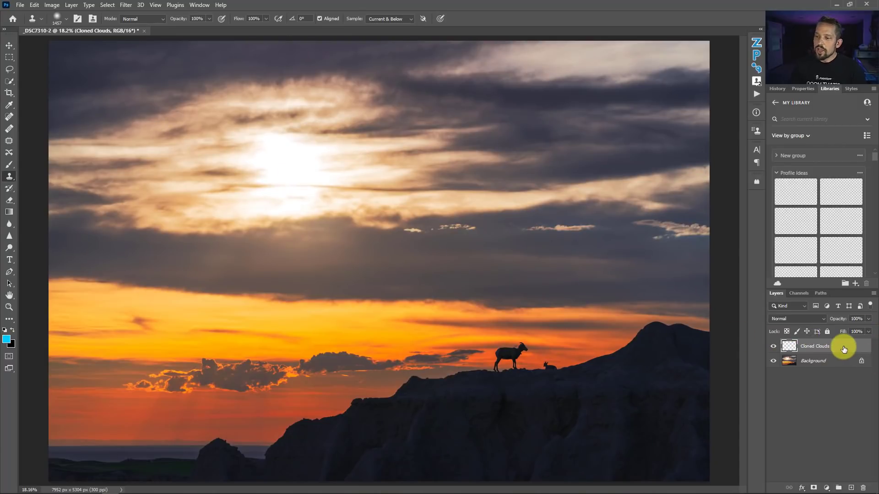
{"action": "left_click", "coordinate": [774, 348]}
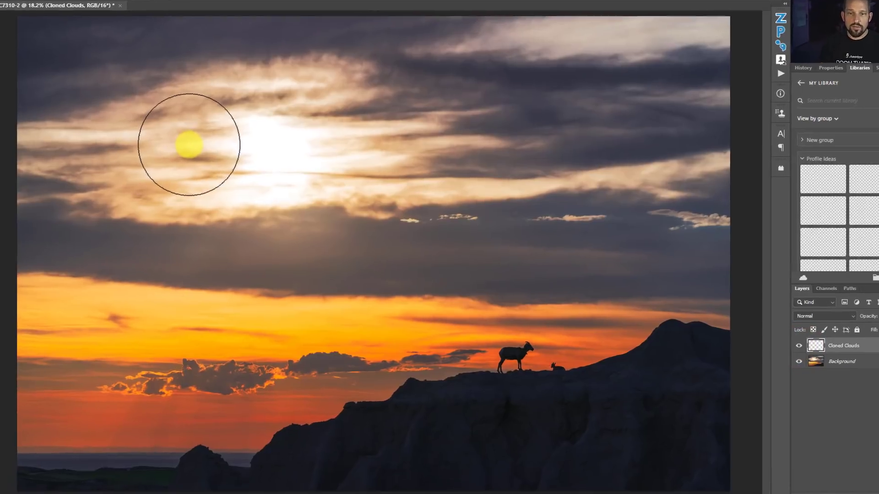
Set the Clone Stamp brush to 1600 px with 0% hardness and its sampling to Current & Below.
{"action": "right_click", "coordinate": [207, 155]}
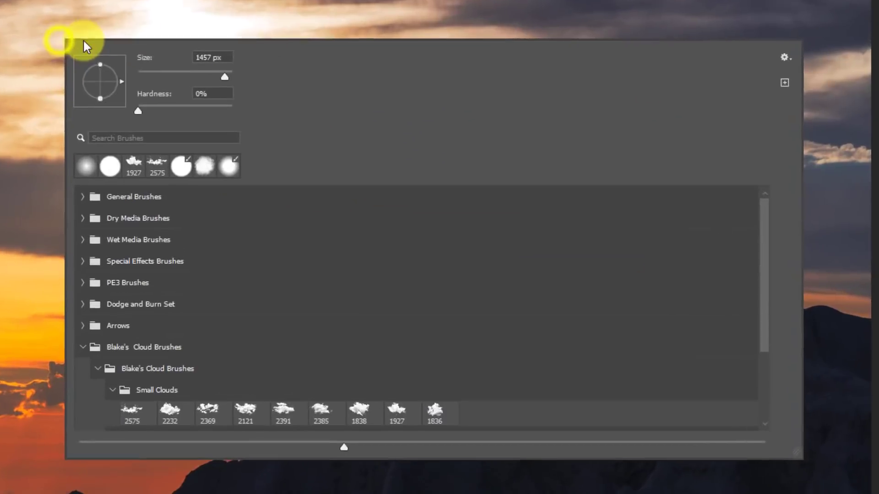
{"action": "left_click_drag", "start_coordinate": [138, 111], "coordinate": [109, 95]}
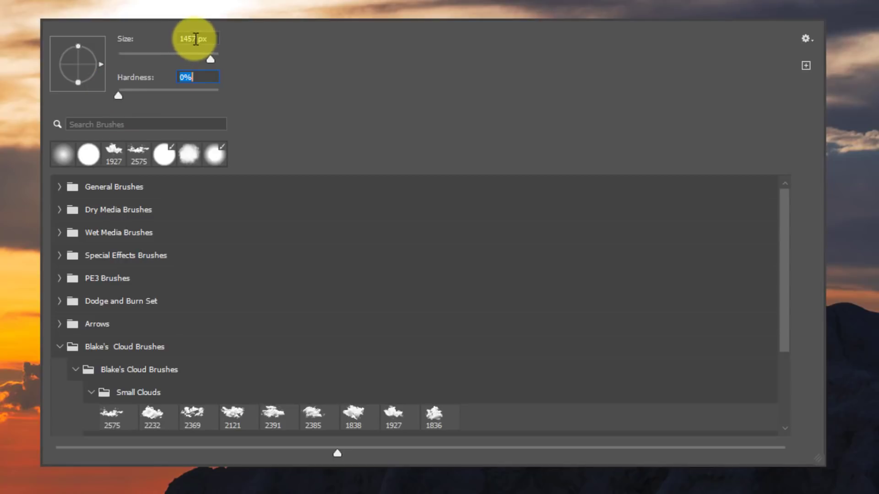
{"action": "left_click", "coordinate": [200, 26]}
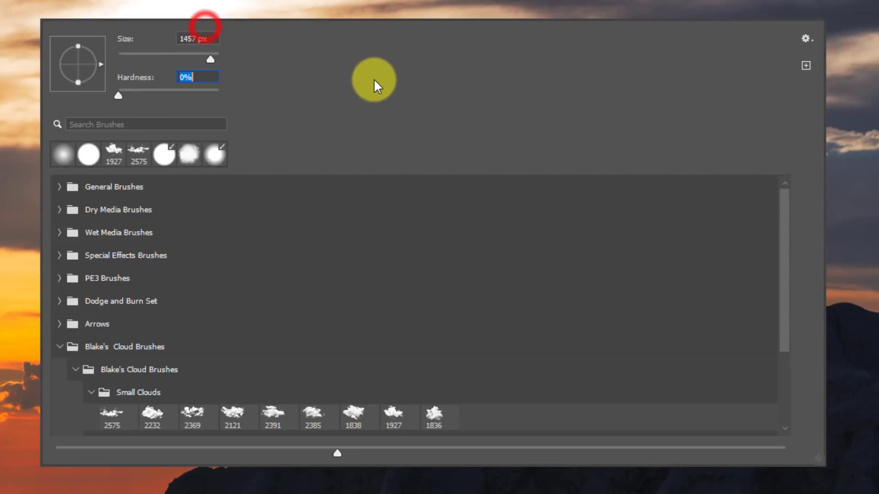
{"action": "left_click", "coordinate": [240, 22]}
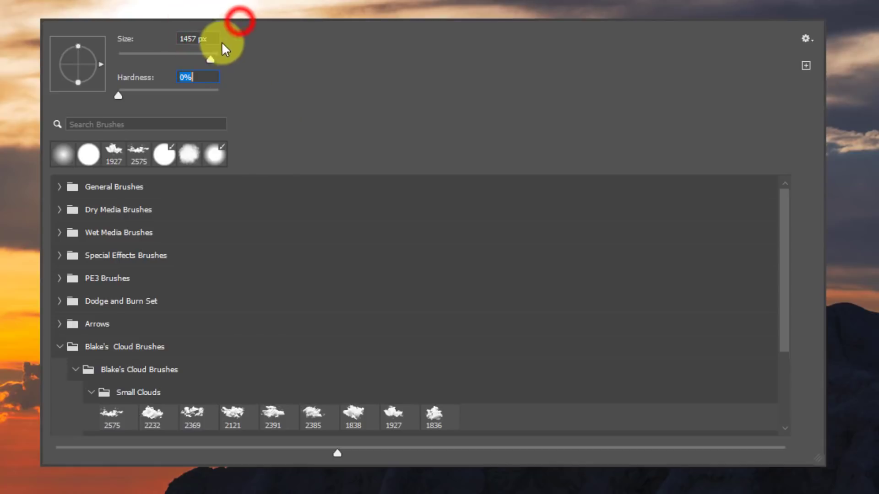
{"action": "left_click", "coordinate": [196, 38]}
{"action": "type", "text": "1600"}
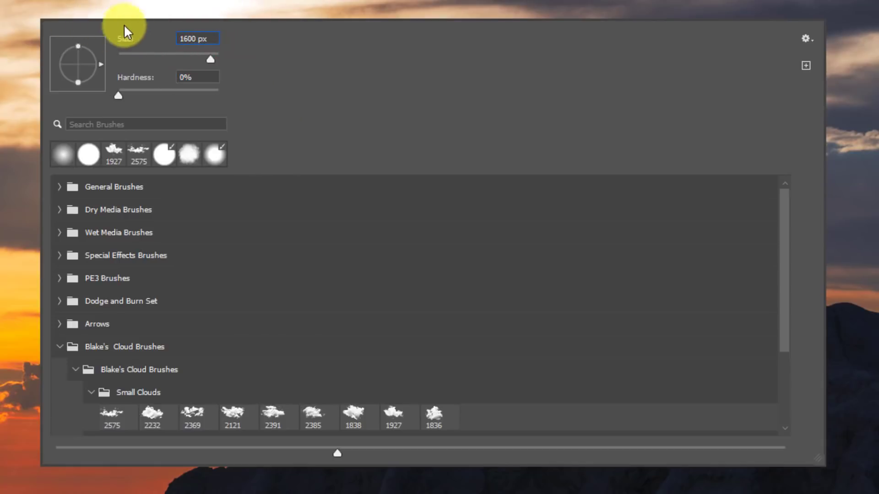
{"action": "key", "text": "Return"}
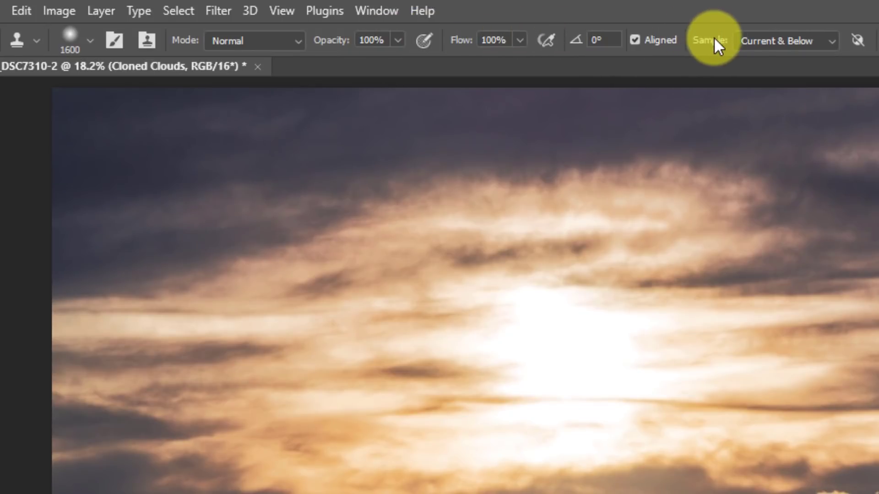
{"action": "left_click", "coordinate": [762, 40]}
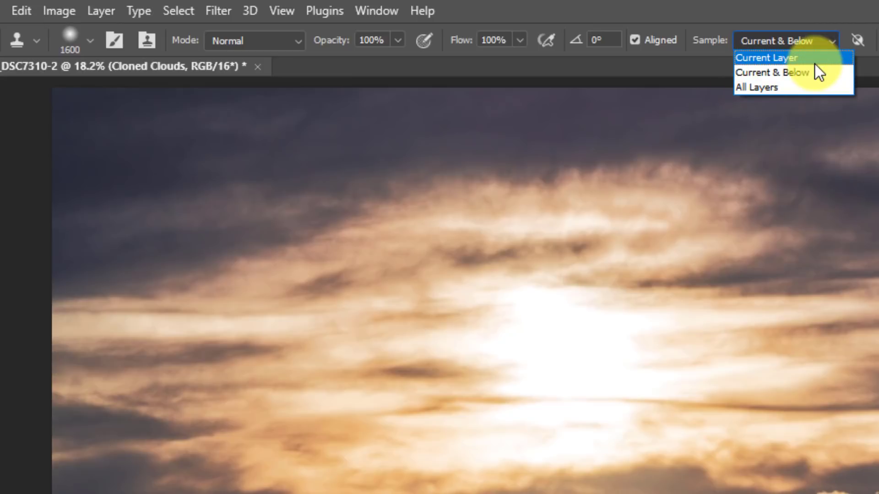
{"action": "left_click", "coordinate": [791, 71]}
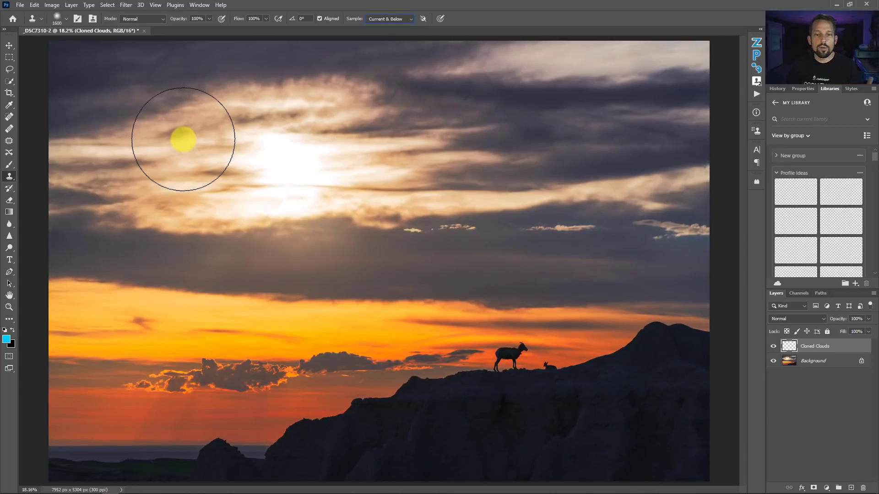
Sample the clouds beside the sun and clone them over its left part, reducing the brush to 1200 px.
{"action": "key", "text": "alt"}
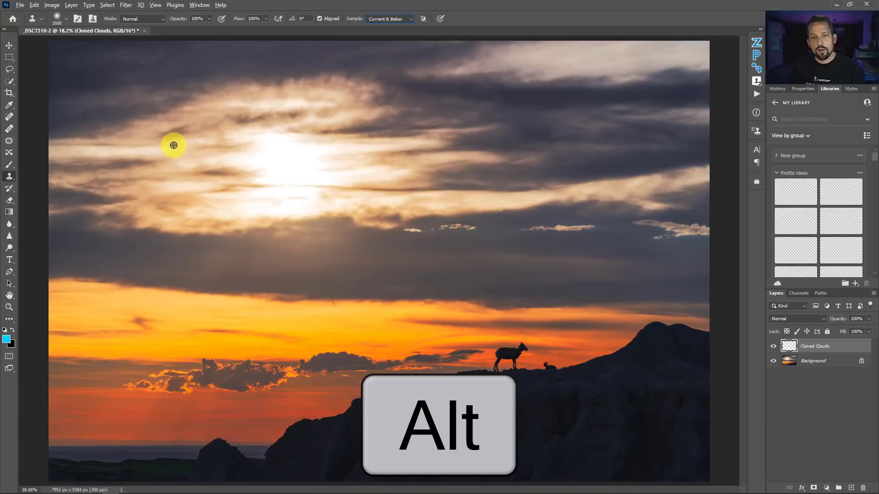
{"action": "left_click", "coordinate": [203, 147], "text": "alt"}
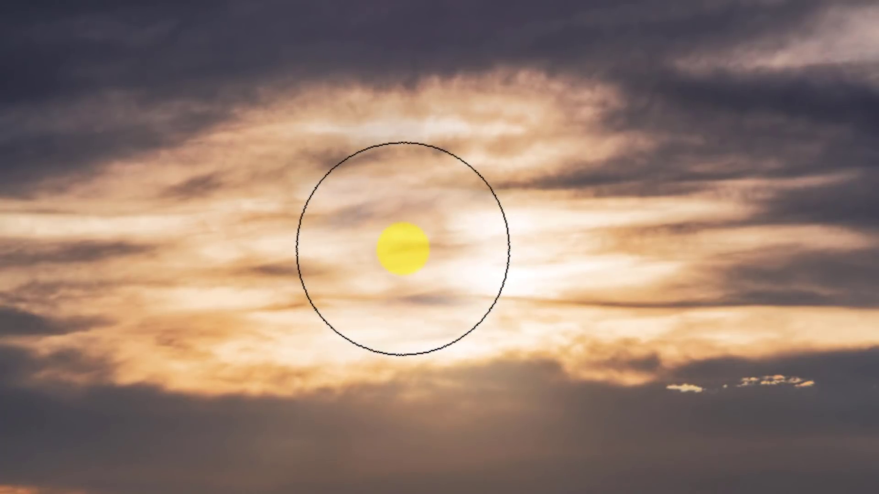
{"action": "key", "text": "bracketleft"}
{"action": "key", "text": "bracketleft"}
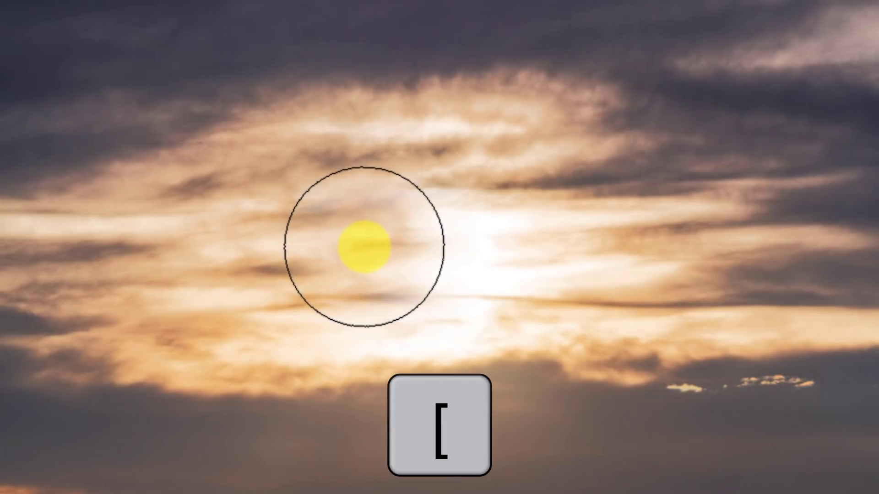
{"action": "left_click", "coordinate": [360, 248]}
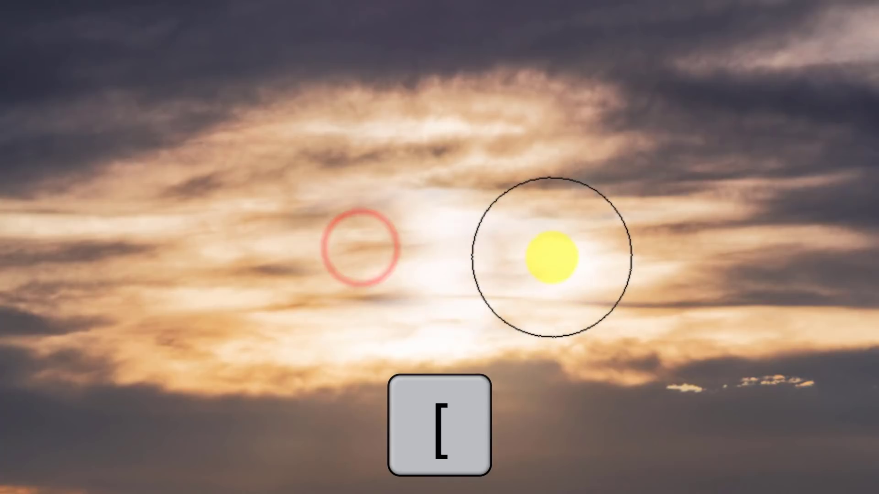
Sample the clouds to the right of the sun and clone them over the remaining bright area.
{"action": "key", "text": "alt"}
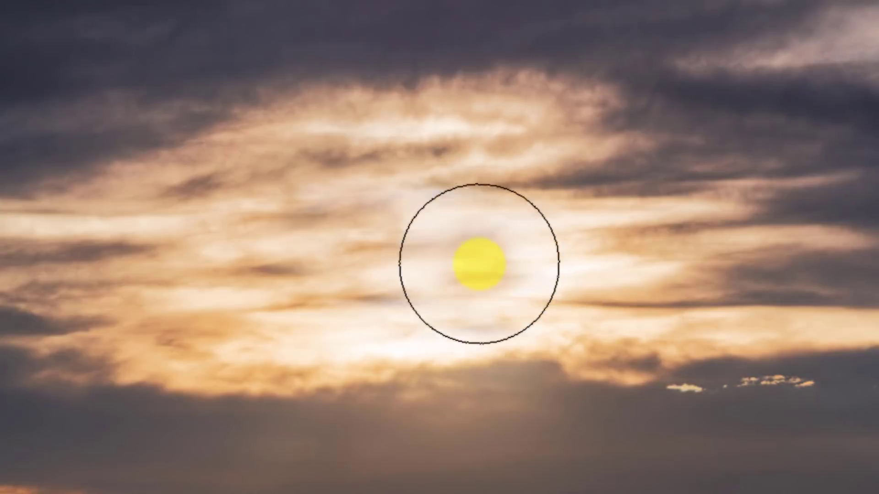
{"action": "left_click", "coordinate": [474, 245]}
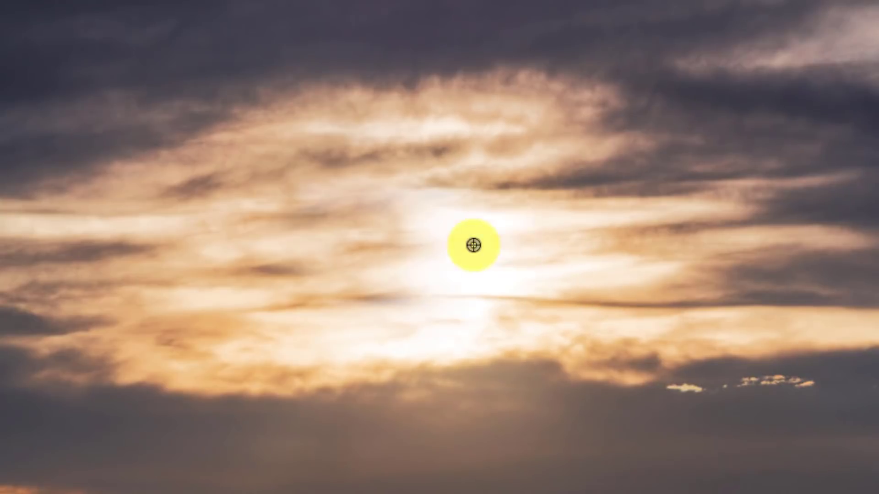
{"action": "left_click", "coordinate": [587, 240], "text": "alt"}
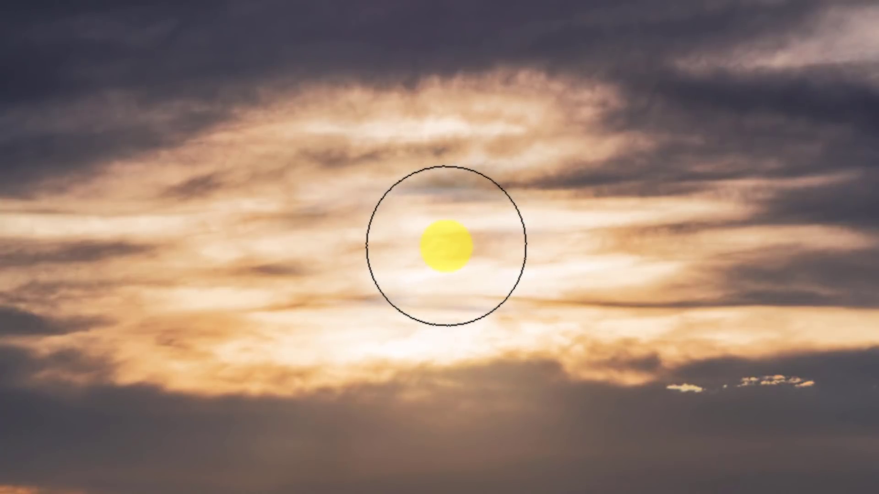
{"action": "left_click_drag", "start_coordinate": [437, 236], "coordinate": [436, 255]}
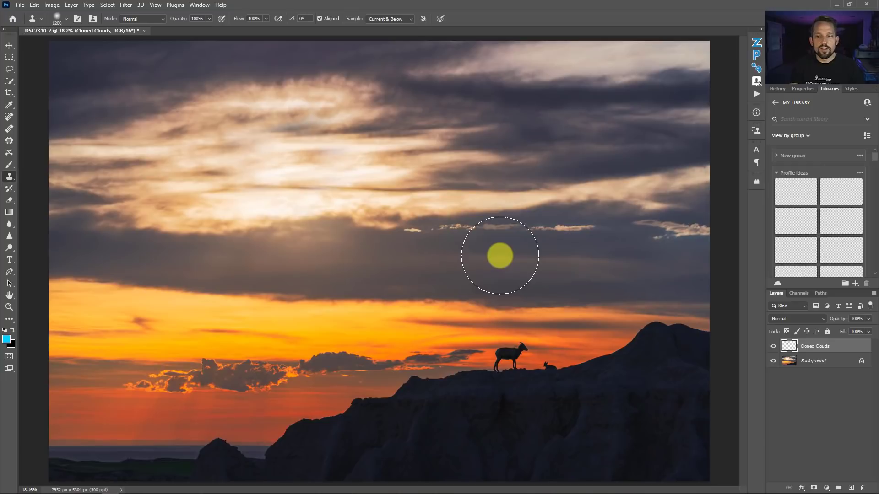
Toggle the visibility of the Cloned Clouds layer to compare the sky with and without the cloned patch.
{"action": "left_click", "coordinate": [772, 348]}
{"action": "left_click", "coordinate": [772, 348]}
{"action": "left_click", "coordinate": [772, 347]}
{"action": "left_click", "coordinate": [771, 347]}
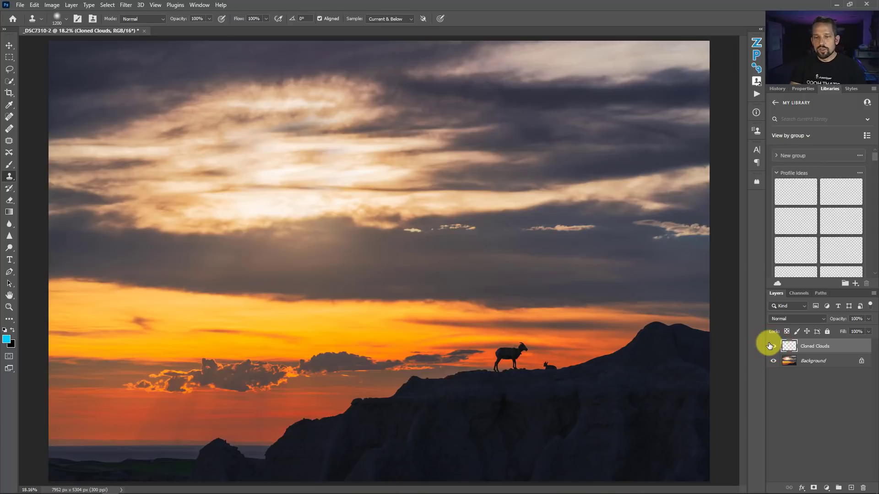
{"action": "left_click", "coordinate": [772, 347]}
Rename the Cloned Clouds layer to "This Layer Cloned Clouds".
{"action": "key", "text": "v"}
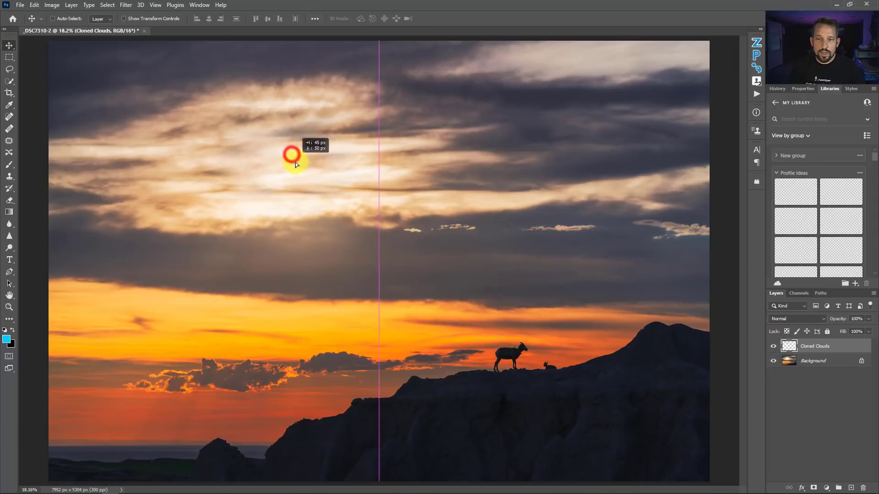
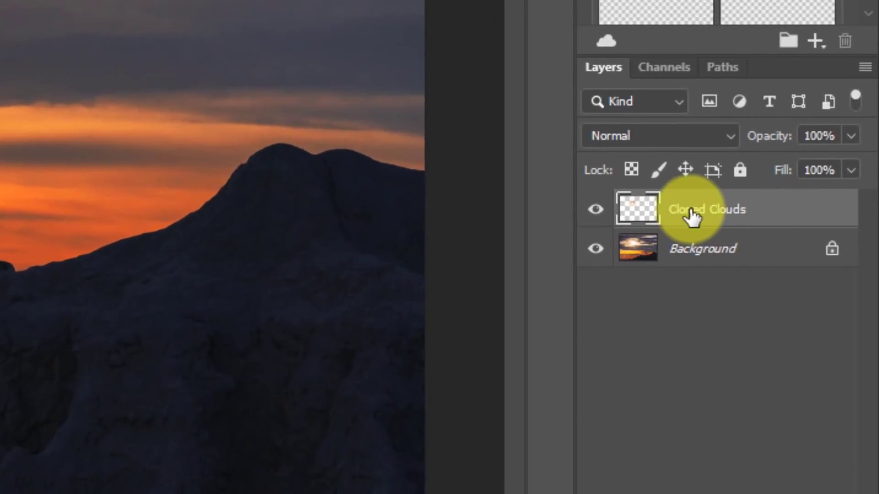
{"action": "double_click", "coordinate": [671, 209]}
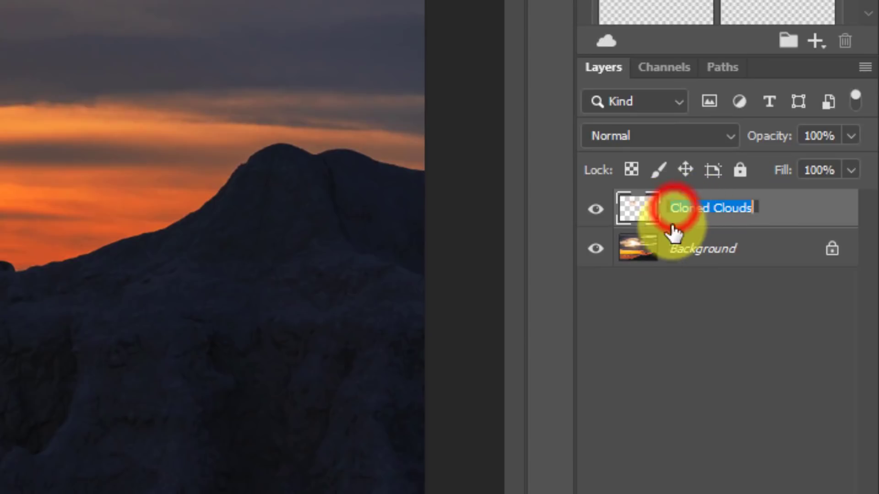
{"action": "key", "text": "Home"}
{"action": "type", "text": "This Layer"}
{"action": "key", "text": "Return"}
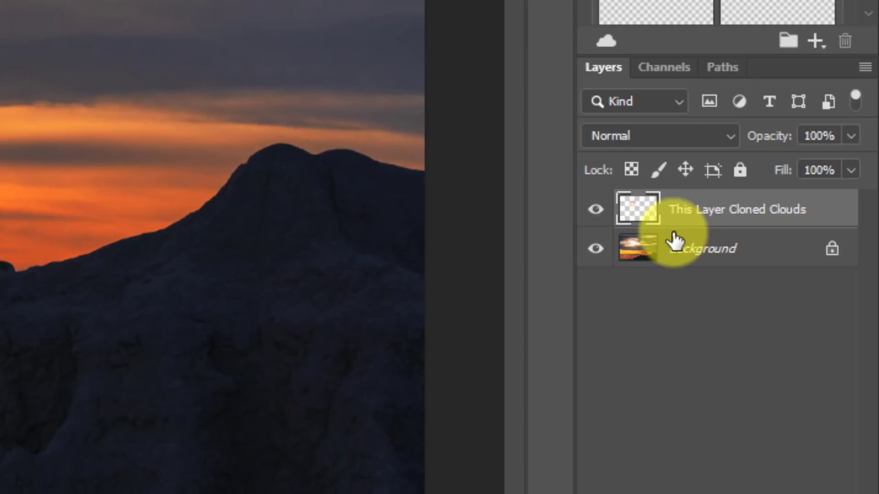
Convert the locked Background into a regular layer named "Underlying Layer".
{"action": "left_click", "coordinate": [672, 251]}
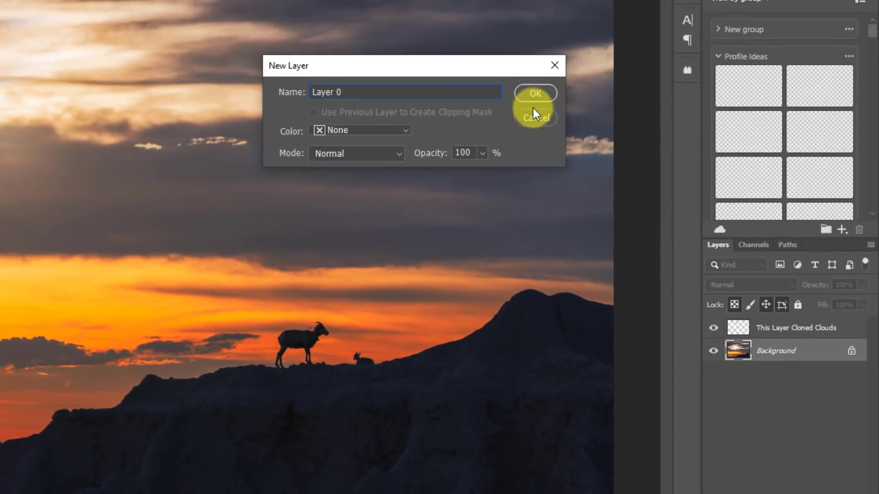
{"action": "type", "text": "Un"}
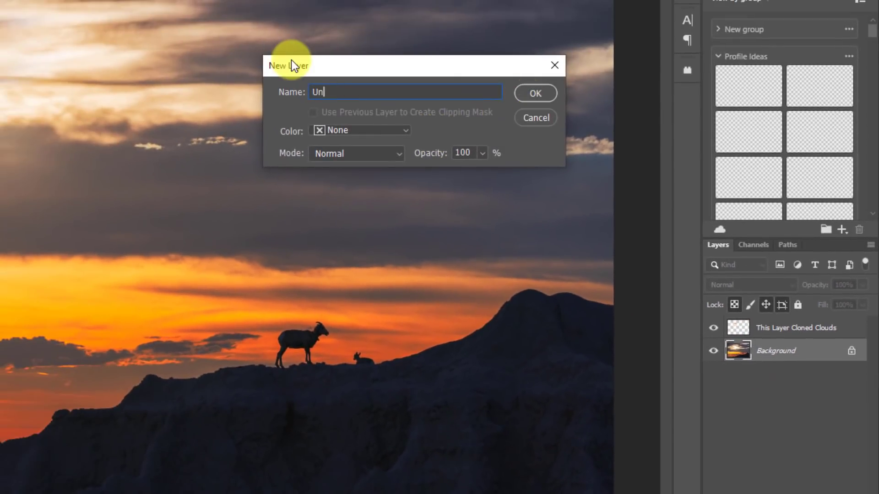
{"action": "type", "text": "derlying Layer"}
{"action": "key", "text": "Return"}
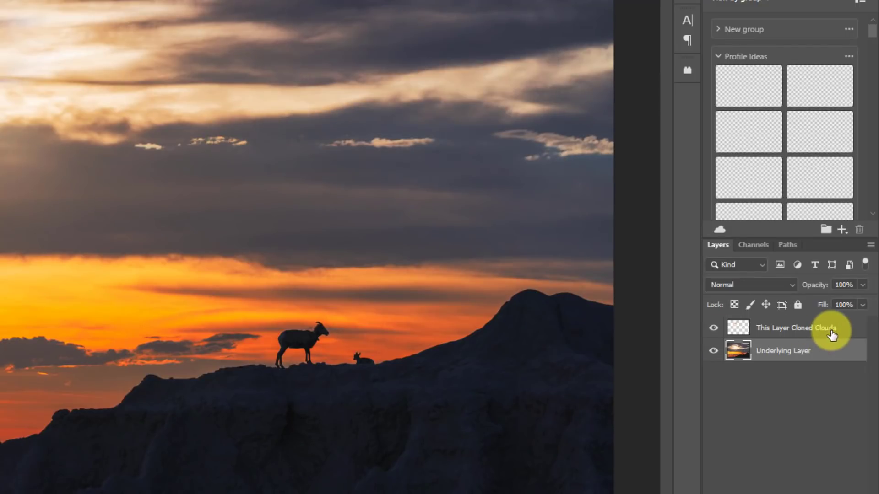
Open the blending options of the cloned clouds layer and raise the Underlying Layer's black Blend If value to 211.
{"action": "double_click", "coordinate": [847, 334]}
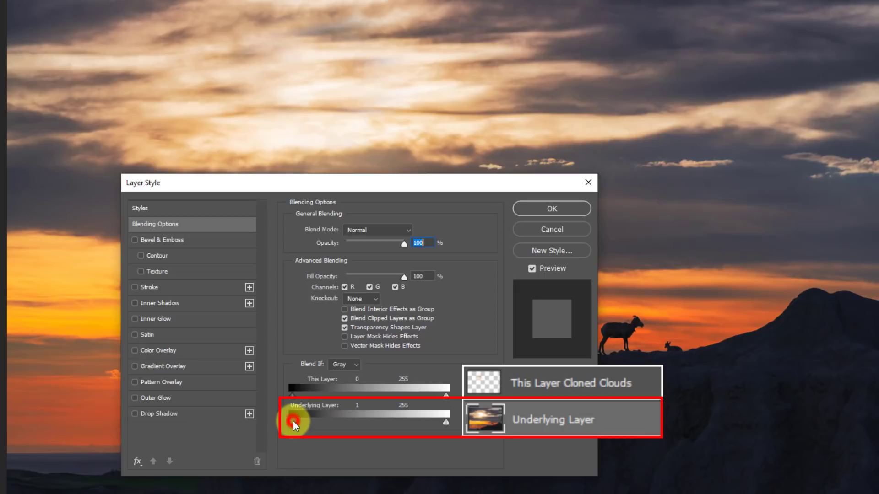
{"action": "mouse_move", "coordinate": [296, 419]}
{"action": "left_mouse_down"}
{"action": "mouse_move", "coordinate": [370, 421]}
{"action": "mouse_move", "coordinate": [414, 411]}
{"action": "mouse_move", "coordinate": [378, 406]}
{"action": "mouse_move", "coordinate": [410, 404]}
{"action": "left_mouse_up"}
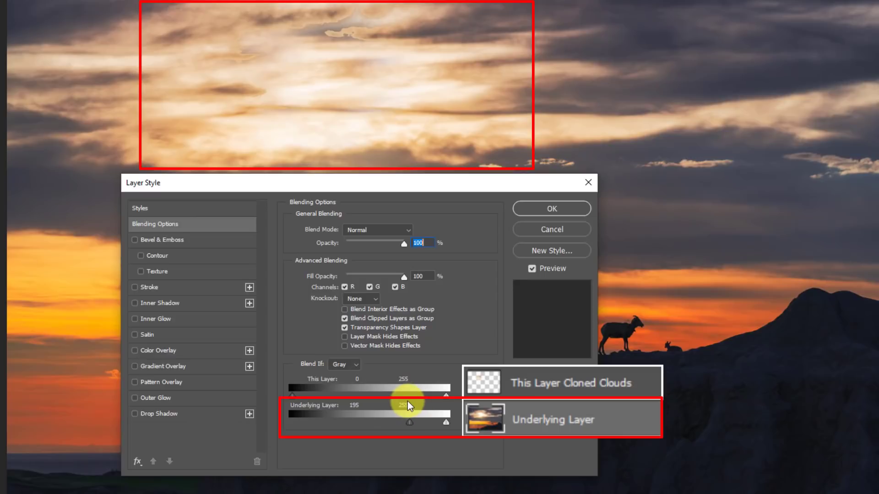
{"action": "mouse_move", "coordinate": [410, 420]}
{"action": "left_mouse_down"}
{"action": "mouse_move", "coordinate": [383, 420]}
{"action": "mouse_move", "coordinate": [417, 412]}
{"action": "left_mouse_up"}
{"action": "key", "text": "alt"}
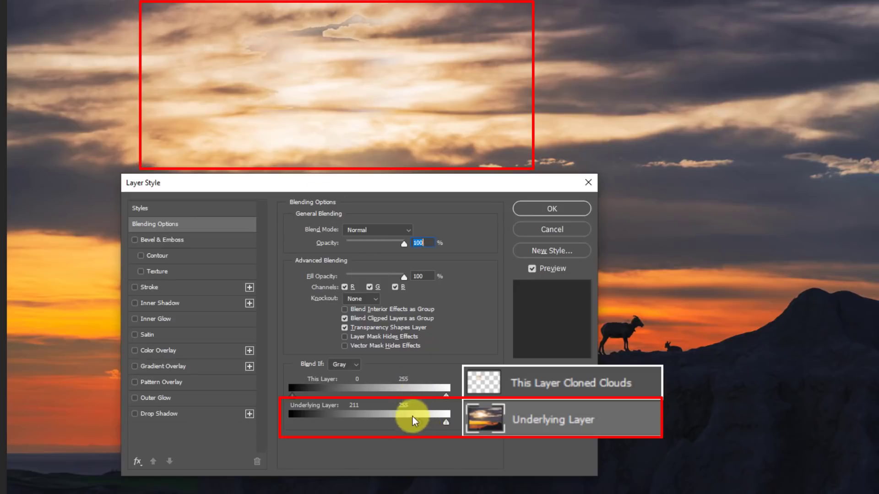
Add a magenta (ff00f6) Color Overlay to the cloned clouds layer to reveal where it blends with the sky.
{"action": "left_click", "coordinate": [156, 351]}
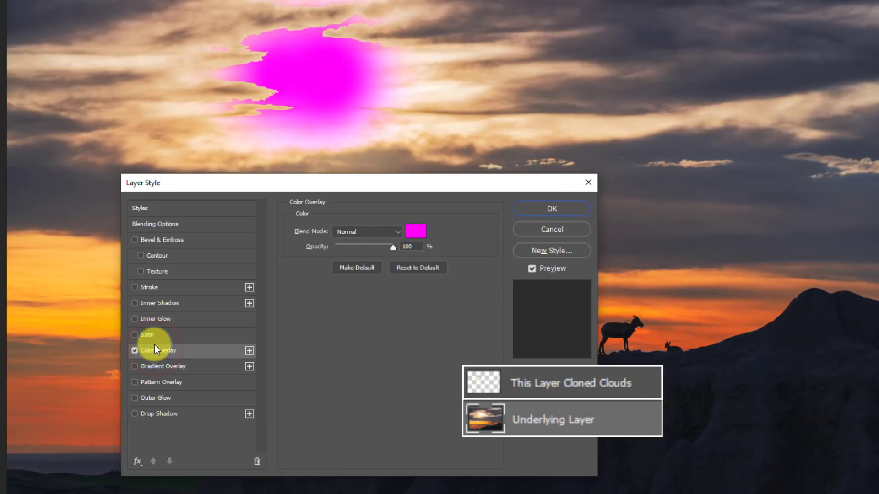
{"action": "left_click", "coordinate": [416, 230]}
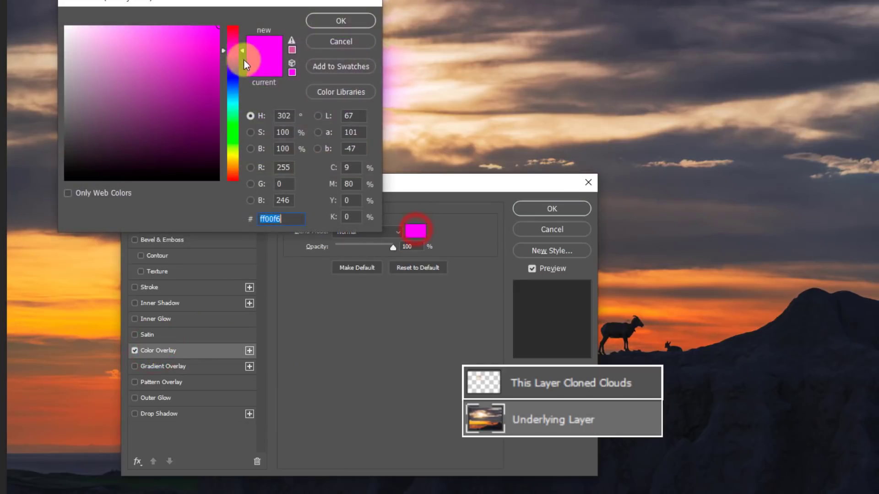
{"action": "left_click", "coordinate": [341, 21]}
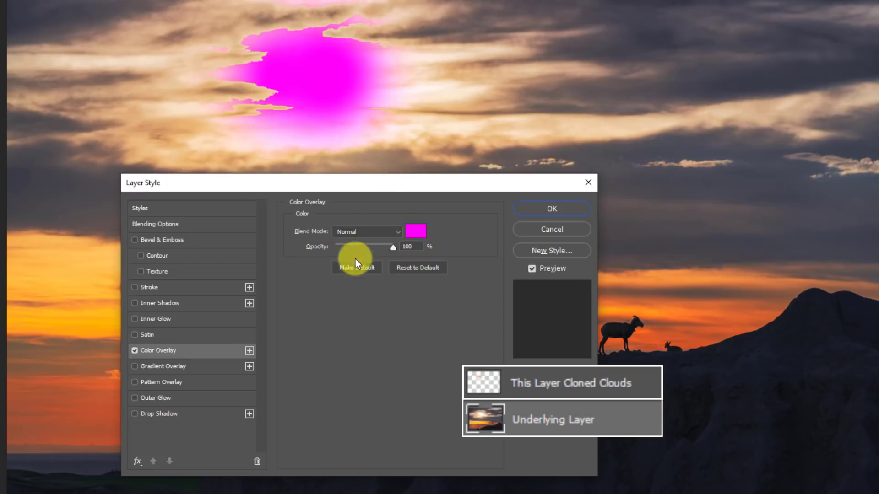
Split the Underlying Layer's black Blend If slider to 183 / 232 and switch off the Color Overlay.
{"action": "left_click", "coordinate": [191, 224]}
{"action": "mouse_move", "coordinate": [417, 424]}
{"action": "left_mouse_down"}
{"action": "mouse_move", "coordinate": [375, 418]}
{"action": "mouse_move", "coordinate": [425, 411]}
{"action": "mouse_move", "coordinate": [402, 420]}
{"action": "mouse_move", "coordinate": [431, 421]}
{"action": "left_mouse_up"}
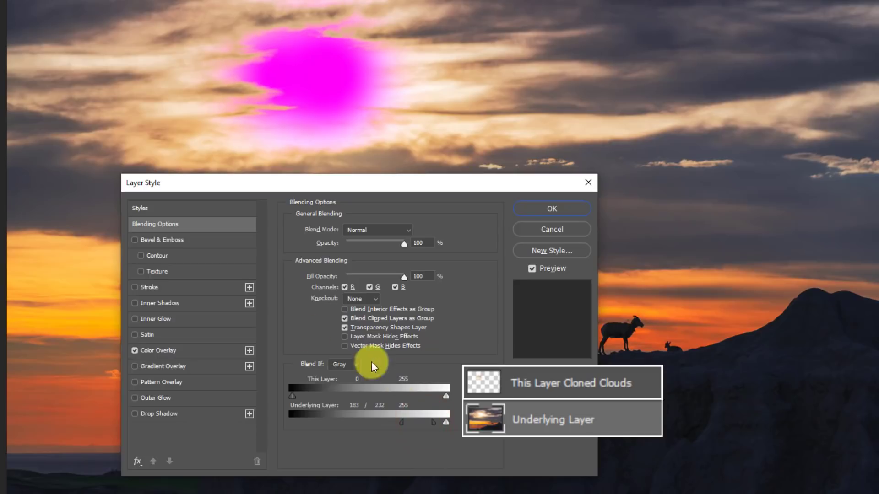
{"action": "left_click", "coordinate": [136, 351]}
{"action": "left_click", "coordinate": [136, 351]}
{"action": "left_click", "coordinate": [136, 351]}
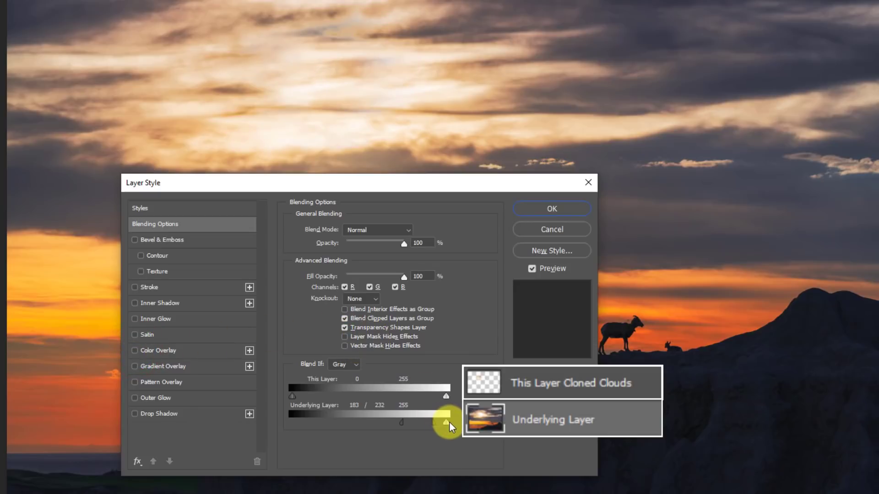
Try the Underlying Layer's white Blend If value at 240 and return it to 255.
{"action": "left_click_drag", "start_coordinate": [445, 424], "coordinate": [438, 423]}
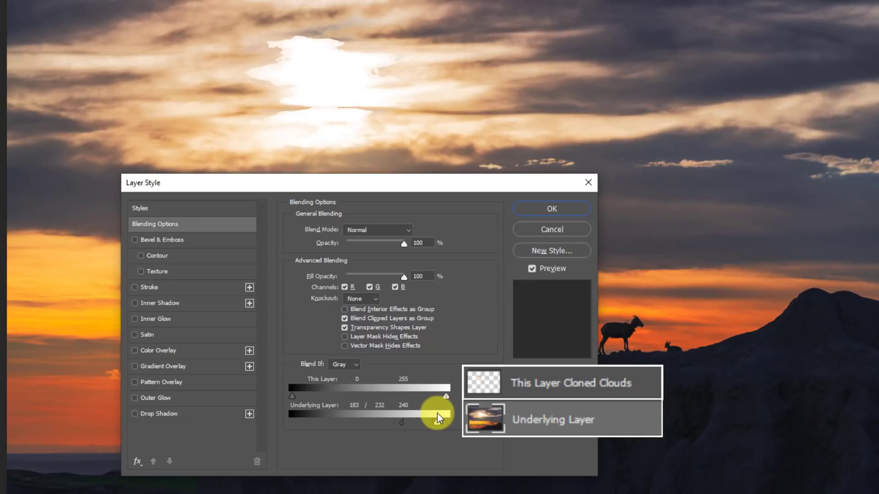
{"action": "left_click_drag", "start_coordinate": [440, 423], "coordinate": [445, 421]}
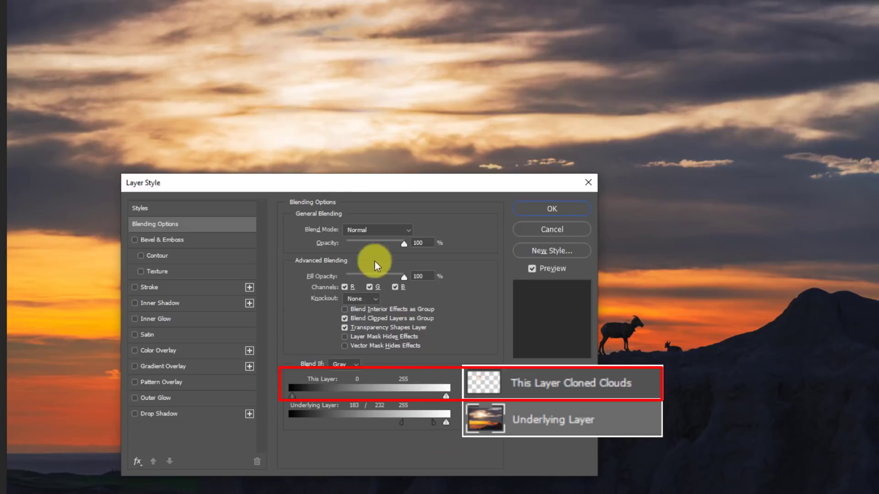
Split the This Layer Blend If sliders to 168 / 236 for the blacks and 113 / 255 for the whites.
{"action": "left_click_drag", "start_coordinate": [291, 397], "coordinate": [370, 354]}
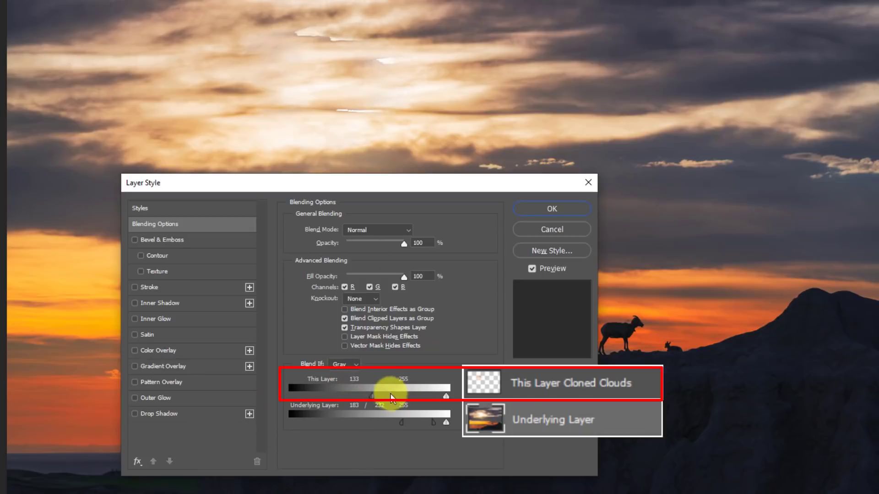
{"action": "mouse_move", "coordinate": [374, 396]}
{"action": "left_mouse_down"}
{"action": "mouse_move", "coordinate": [288, 402]}
{"action": "mouse_move", "coordinate": [316, 403]}
{"action": "mouse_move", "coordinate": [337, 389]}
{"action": "mouse_move", "coordinate": [457, 400]}
{"action": "mouse_move", "coordinate": [310, 384]}
{"action": "mouse_move", "coordinate": [390, 379]}
{"action": "mouse_move", "coordinate": [330, 382]}
{"action": "left_mouse_up"}
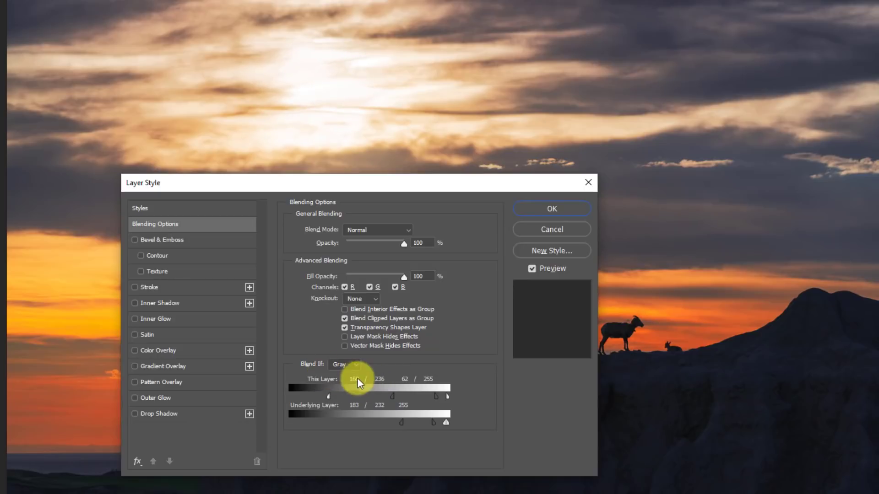
{"action": "left_click_drag", "start_coordinate": [329, 395], "coordinate": [364, 394]}
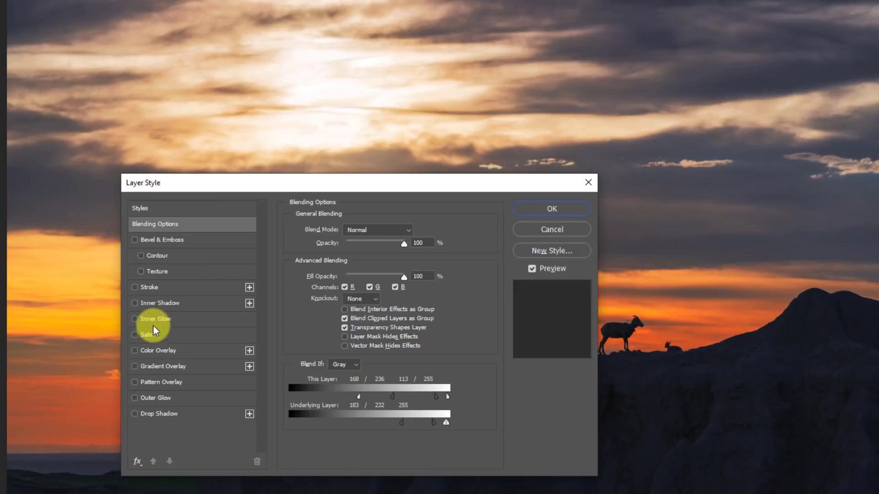
Check the blended area by briefly enabling the Color Overlay, and apply the layer style with the overlay off.
{"action": "left_click", "coordinate": [135, 351]}
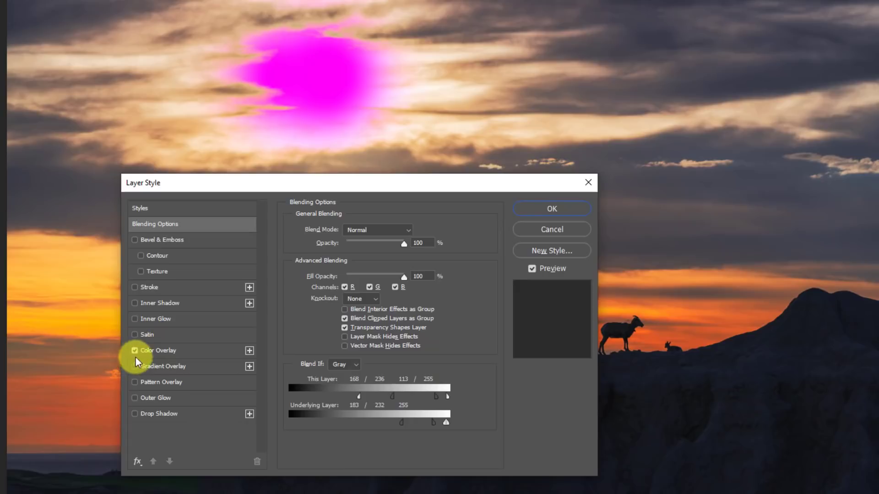
{"action": "left_click", "coordinate": [135, 351]}
{"action": "left_click", "coordinate": [552, 208]}
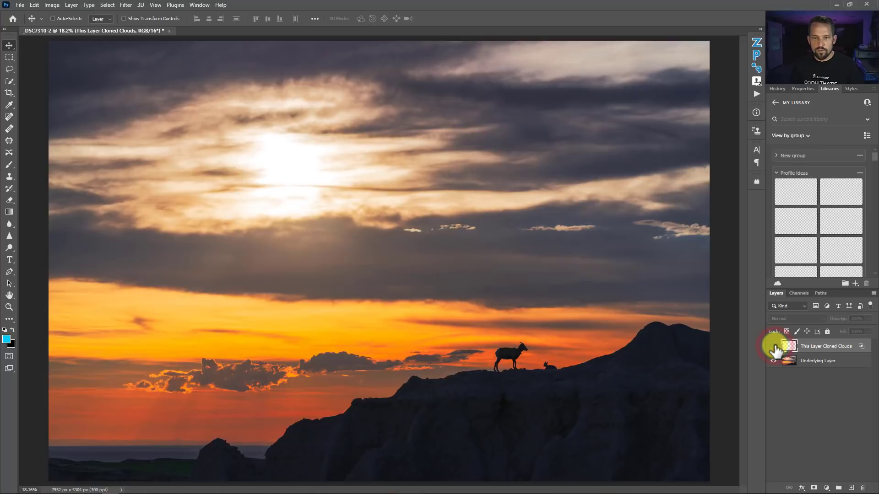
Show the cloned clouds layer again and move its patch onto the darker clouds below and back over the sun.
{"action": "left_click", "coordinate": [774, 347]}
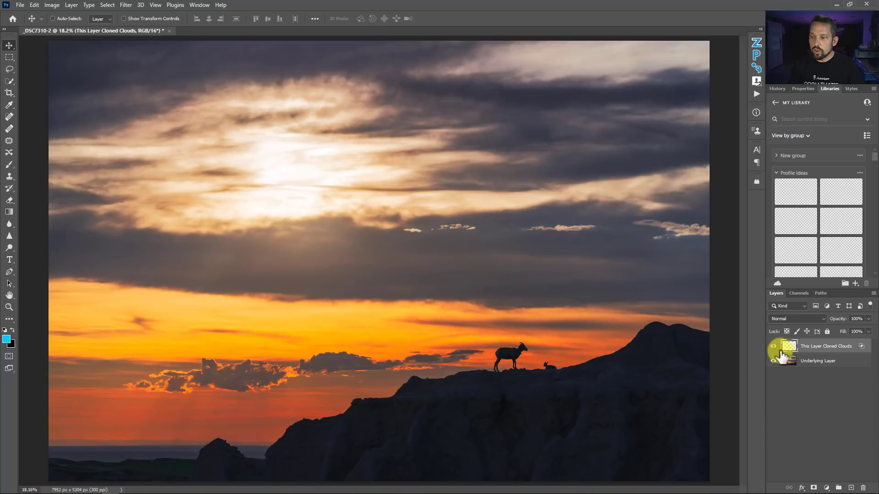
{"action": "mouse_move", "coordinate": [299, 158]}
{"action": "left_mouse_down"}
{"action": "mouse_move", "coordinate": [295, 177]}
{"action": "mouse_move", "coordinate": [295, 153]}
{"action": "mouse_move", "coordinate": [308, 173]}
{"action": "mouse_move", "coordinate": [351, 168]}
{"action": "mouse_move", "coordinate": [301, 171]}
{"action": "mouse_move", "coordinate": [328, 171]}
{"action": "mouse_move", "coordinate": [289, 167]}
{"action": "mouse_move", "coordinate": [304, 171]}
{"action": "mouse_move", "coordinate": [253, 148]}
{"action": "mouse_move", "coordinate": [168, 165]}
{"action": "mouse_move", "coordinate": [314, 161]}
{"action": "mouse_move", "coordinate": [418, 180]}
{"action": "mouse_move", "coordinate": [286, 167]}
{"action": "mouse_move", "coordinate": [453, 151]}
{"action": "mouse_move", "coordinate": [568, 231]}
{"action": "mouse_move", "coordinate": [563, 253]}
{"action": "left_mouse_up"}
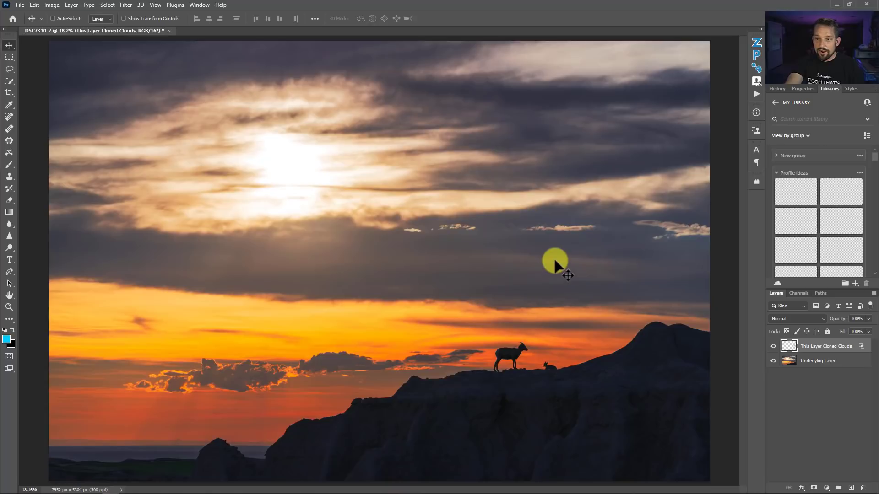
{"action": "mouse_move", "coordinate": [556, 263]}
{"action": "left_mouse_down"}
{"action": "mouse_move", "coordinate": [474, 222]}
{"action": "mouse_move", "coordinate": [282, 179]}
{"action": "mouse_move", "coordinate": [261, 190]}
{"action": "mouse_move", "coordinate": [250, 176]}
{"action": "mouse_move", "coordinate": [248, 186]}
{"action": "mouse_move", "coordinate": [230, 185]}
{"action": "left_mouse_up"}
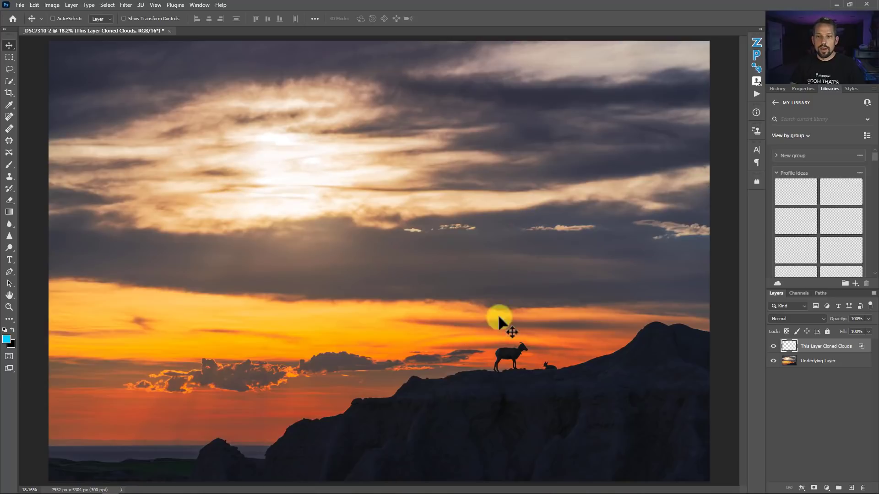